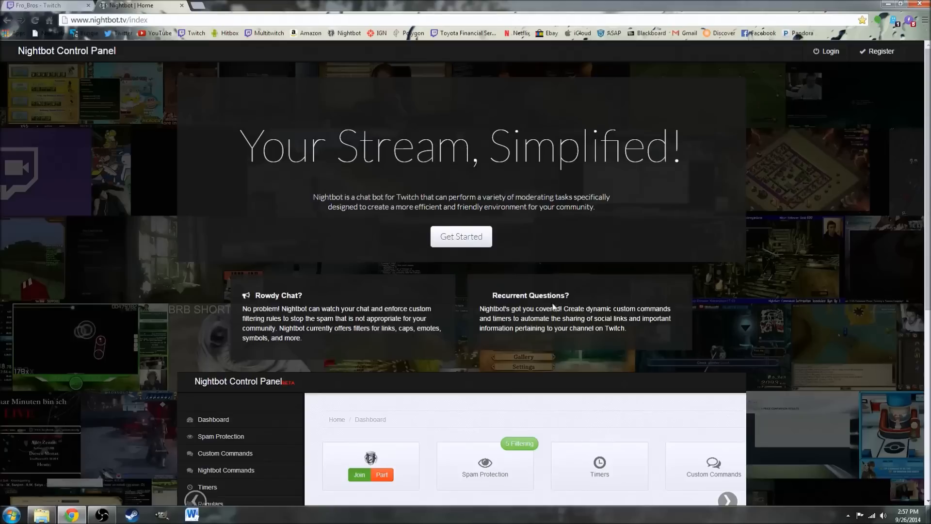
- Register a Nightbot account by authorizing through Twitch and entering the account password
left_click(881, 52)
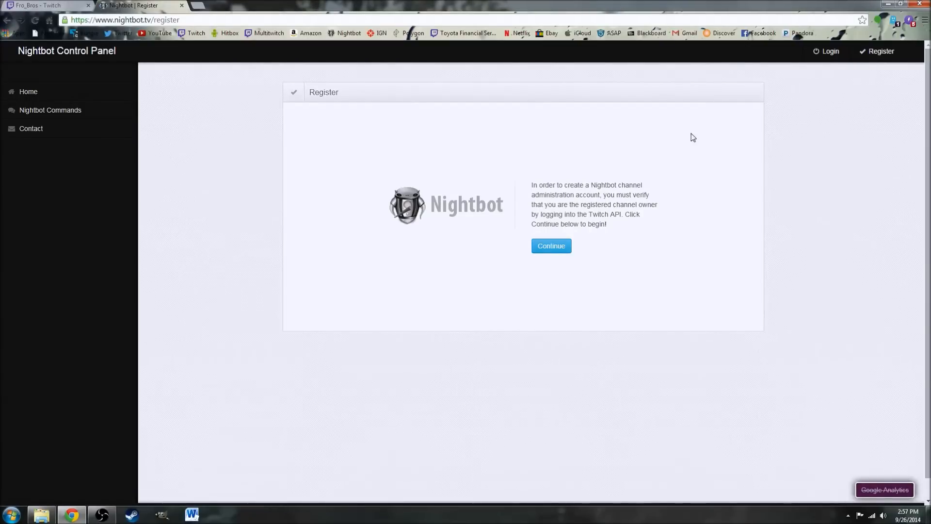
left_click(552, 248)
left_click(443, 233)
left_click(442, 220)
left_click(562, 207)
type("••••••••••")
key("Return")
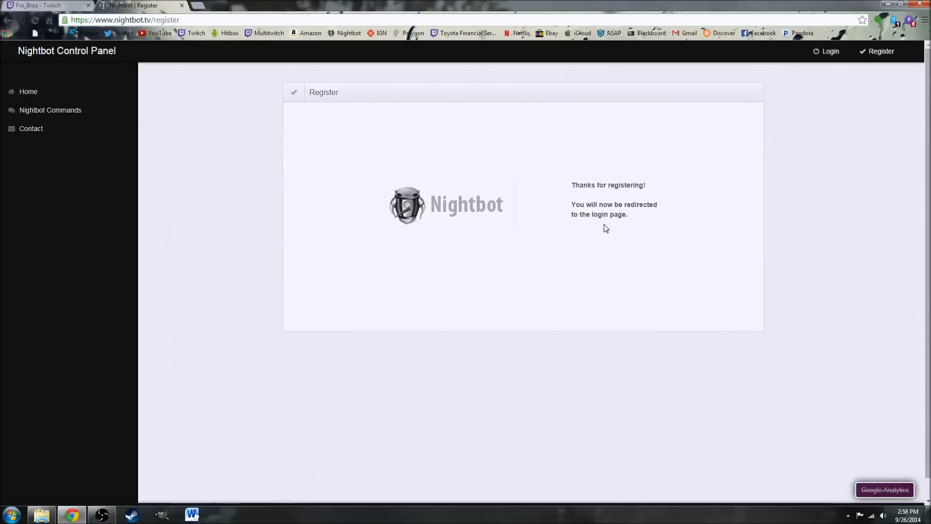
- Log in to the Nightbot control panel with the channel's username and decline saving the login in the browser
left_click_drag(594, 188, 394, 194)
type("Fro_Bros")
key("Return")
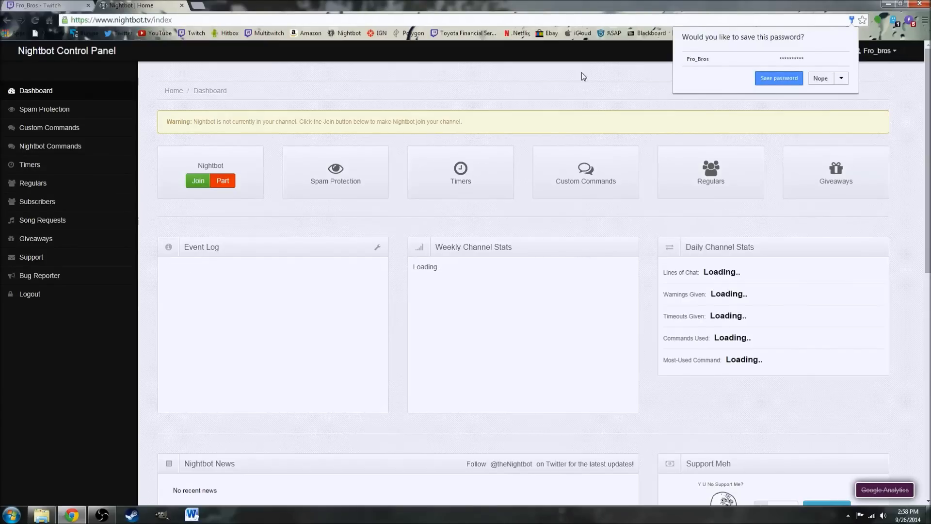
left_click(821, 78)
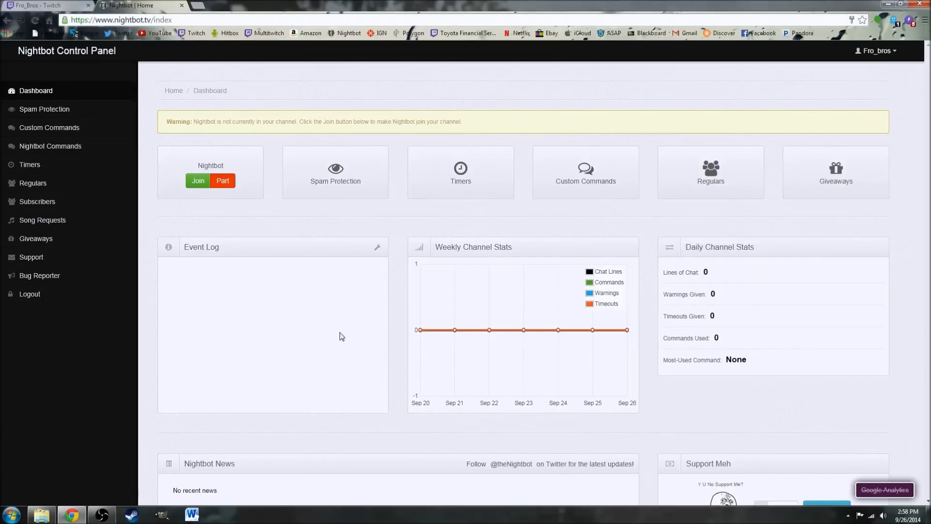
- Make Nightbot join the channel and check its arrival in the Twitch chat
left_click(198, 181)
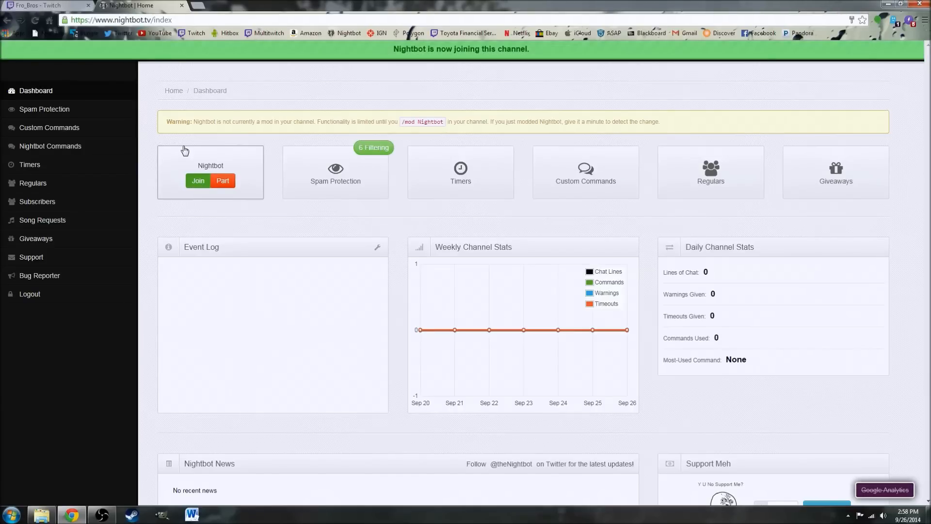
left_click(44, 5)
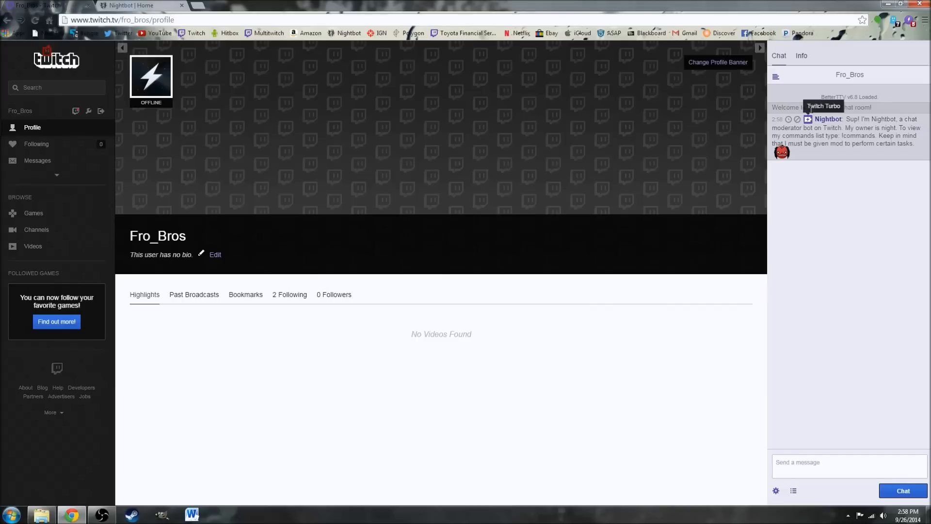
left_click(146, 5)
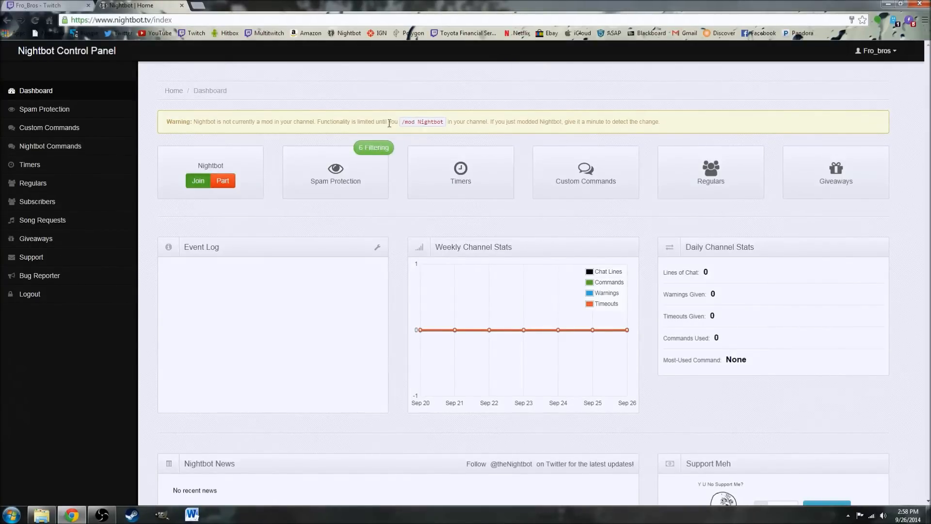
- Make Nightbot a moderator by sending "/mod Nightbot" in the Twitch channel's chat
left_click(45, 6)
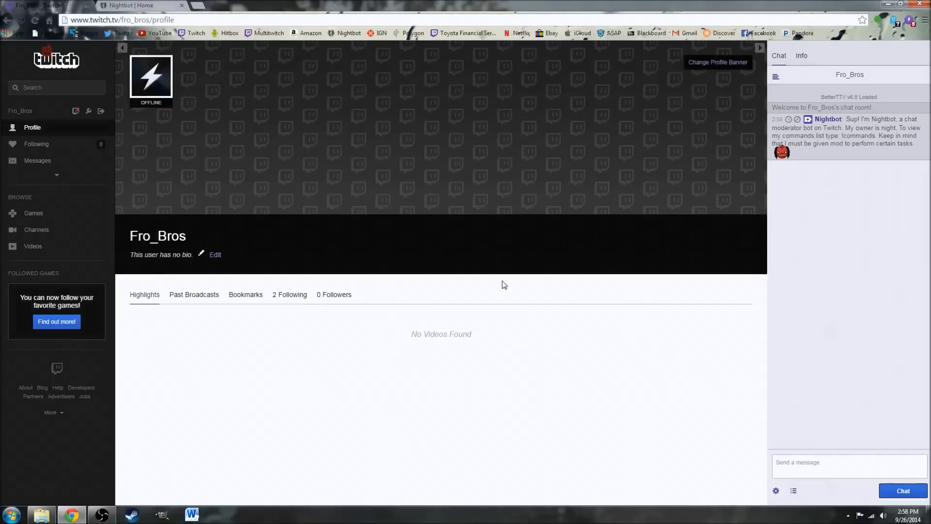
left_click(812, 470)
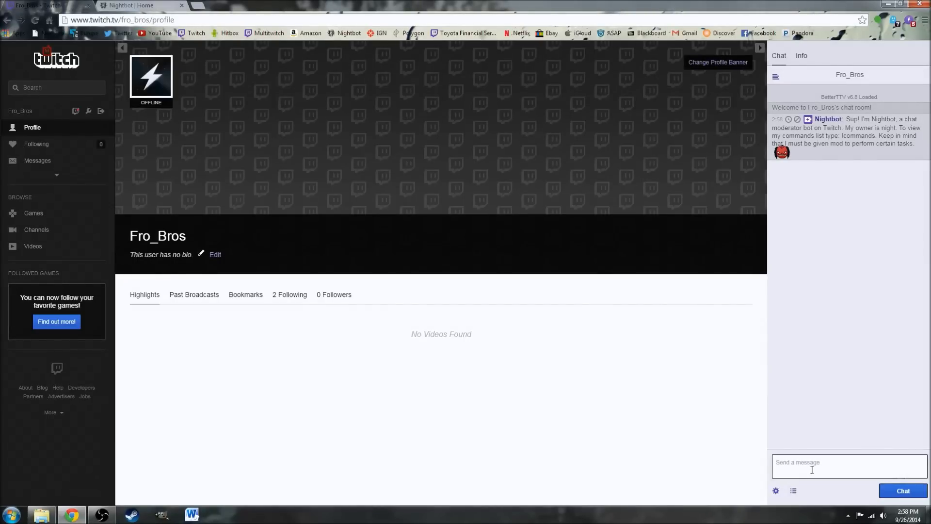
type("/mod Nightbot")
key("Return")
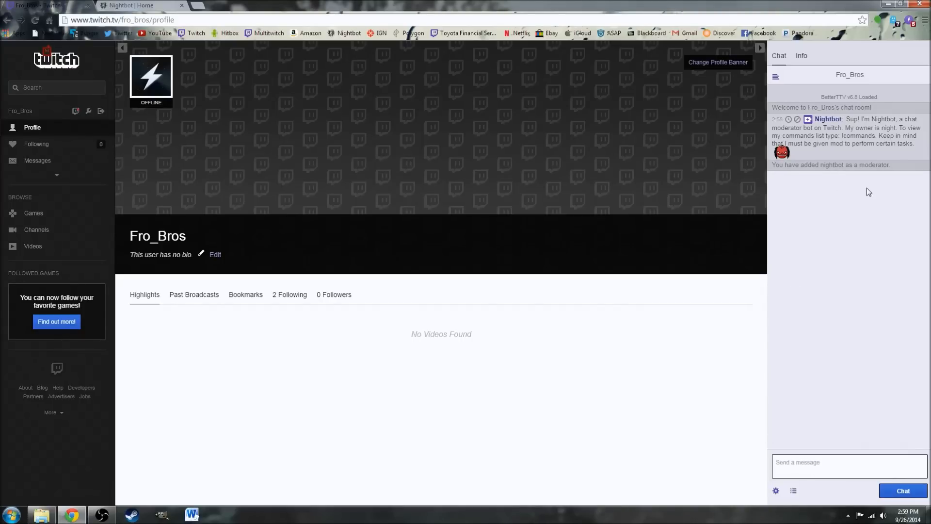
- Examine Nightbot's spam protection settings from link to paragraph protection, and view the Giveaway Manager
left_click(170, 6)
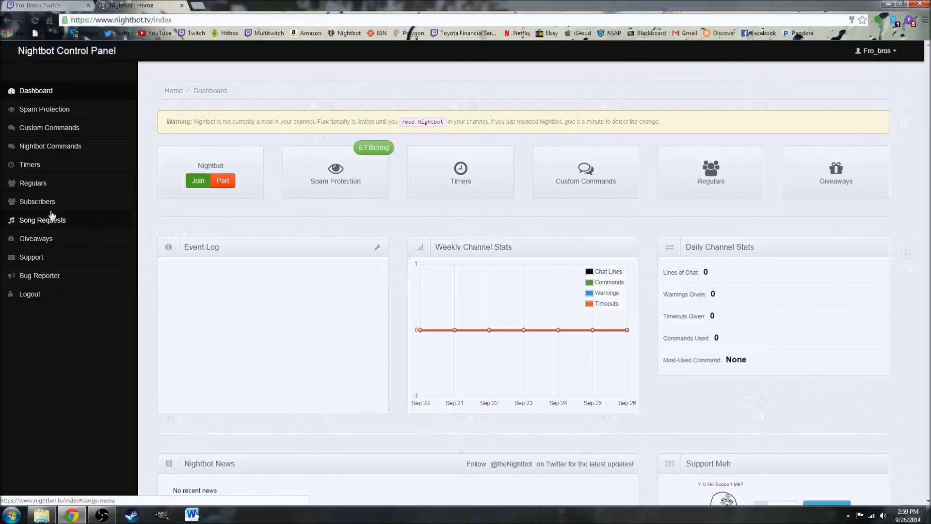
left_click(59, 112)
left_click(40, 123)
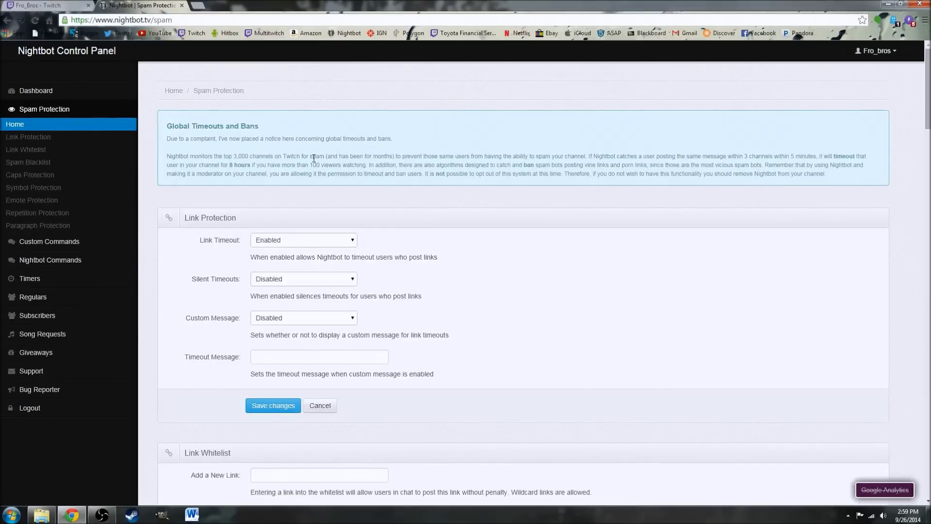
scroll(233, 182, "down", 8)
scroll(237, 188, "down", 2)
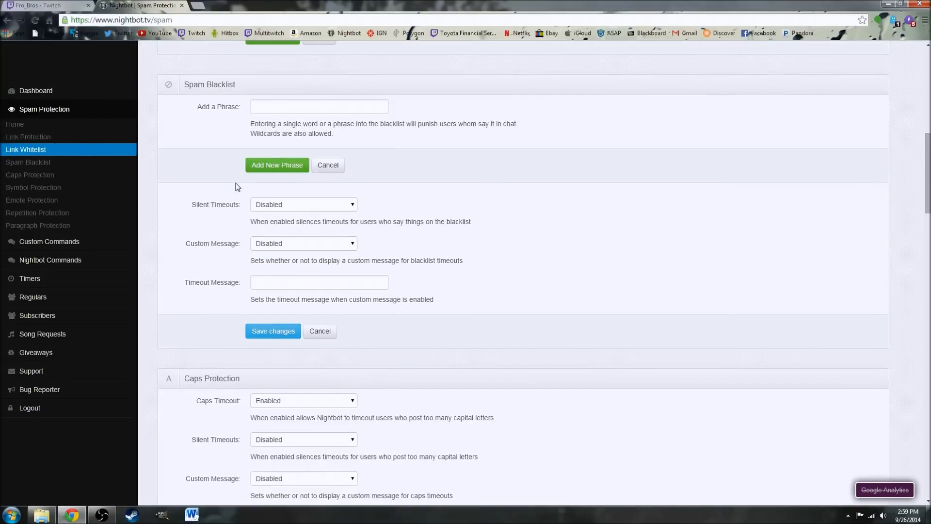
scroll(238, 187, "down", 11)
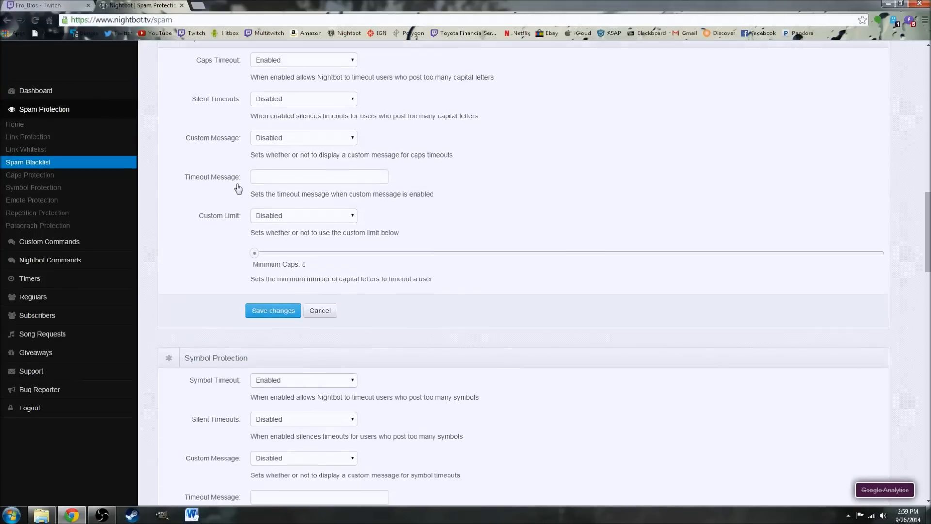
scroll(237, 187, "down", 13)
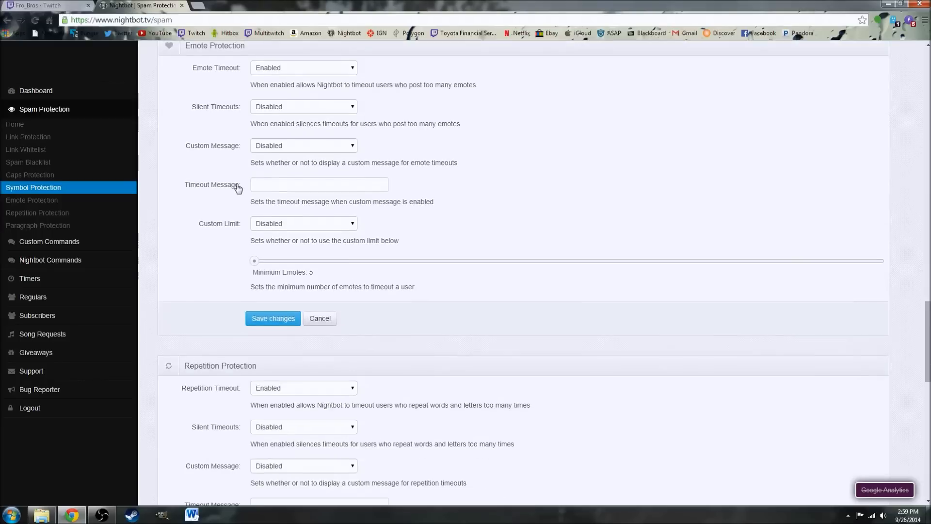
scroll(237, 187, "down", 10)
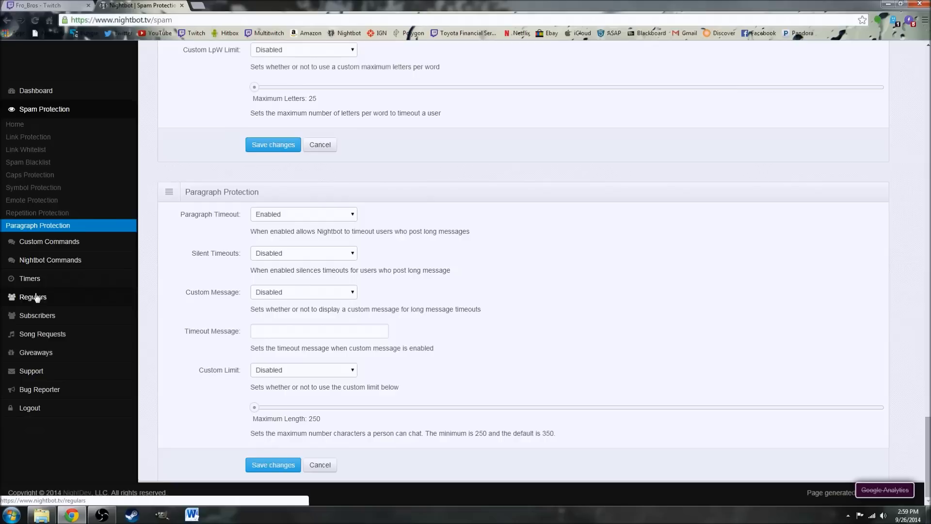
mouse_move(30, 335)
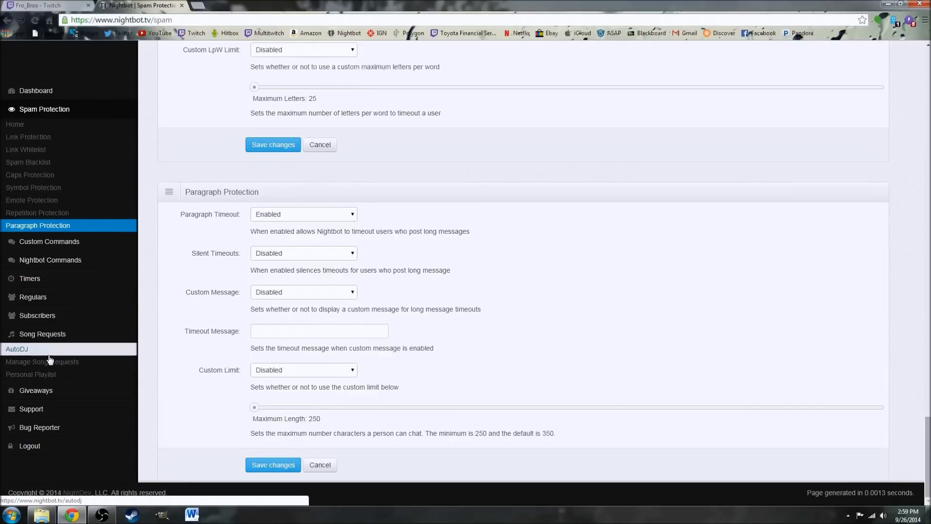
left_click(49, 391)
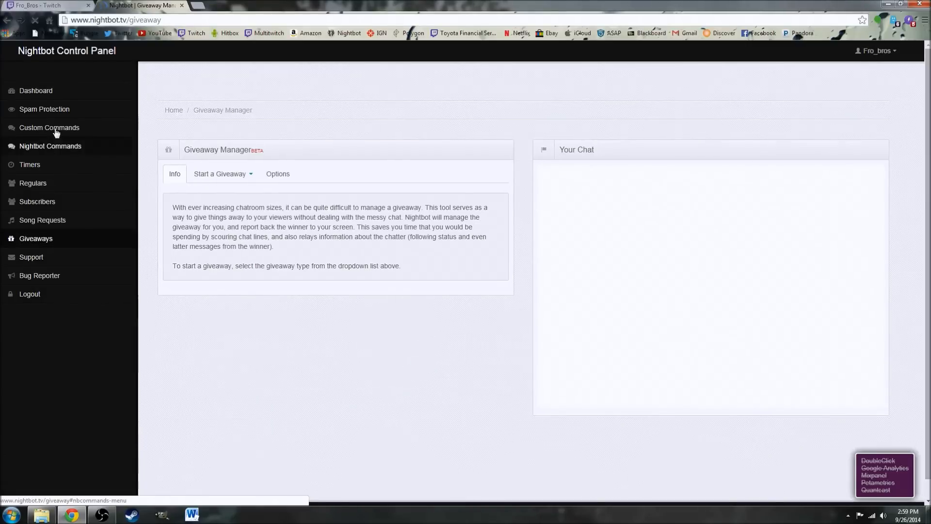
- Create a custom command named "!follow" with the response "If you like the channel, don't forget to follow"
left_click(60, 129)
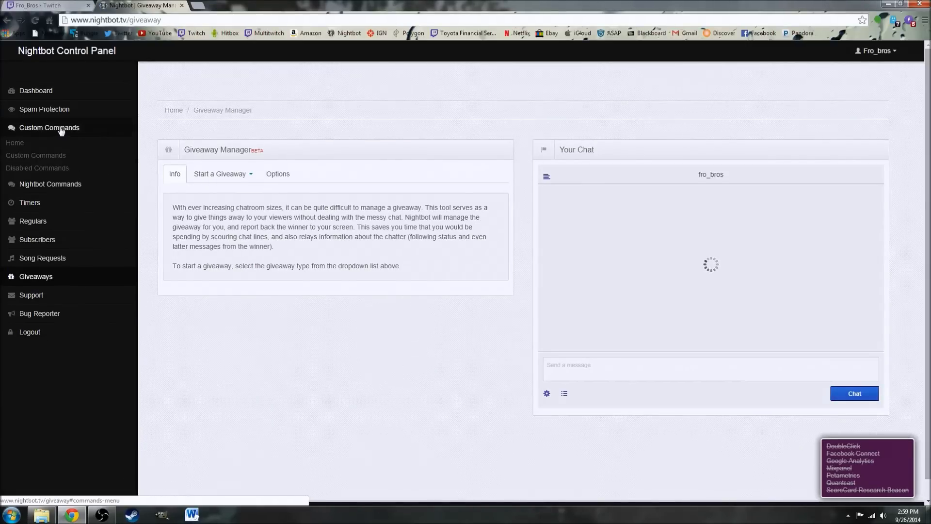
left_click(34, 141)
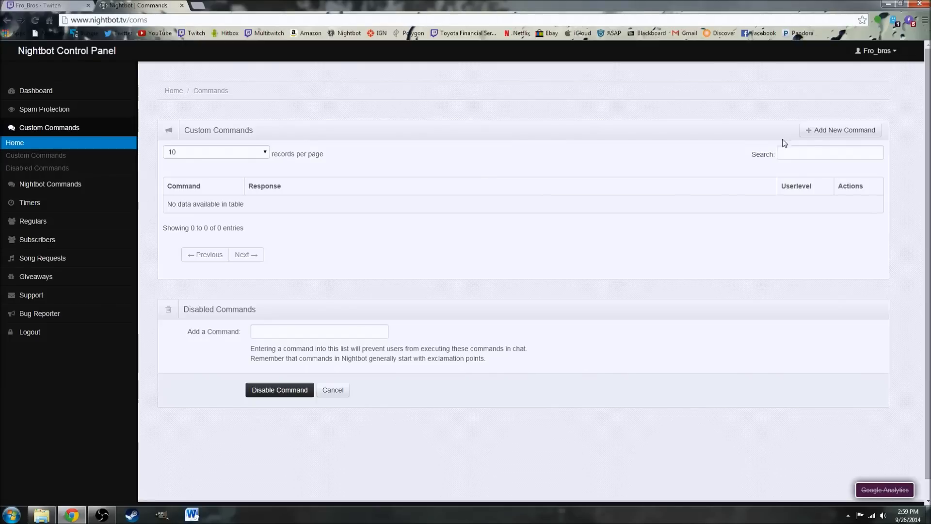
left_click(839, 132)
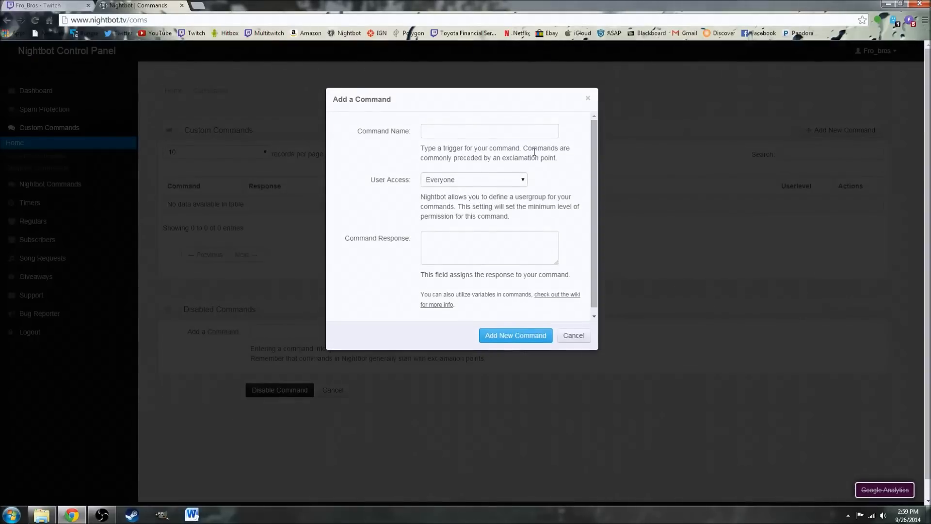
left_click(447, 132)
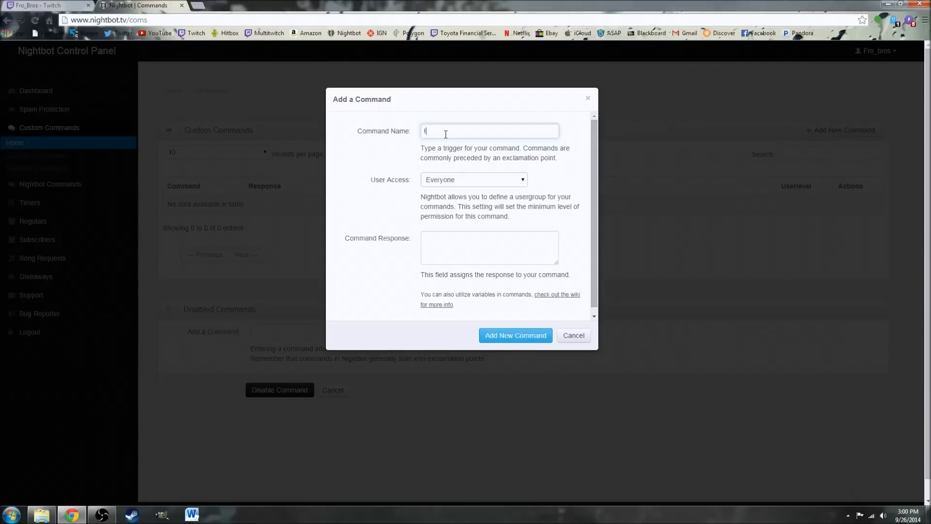
type("llow")
left_click(443, 247)
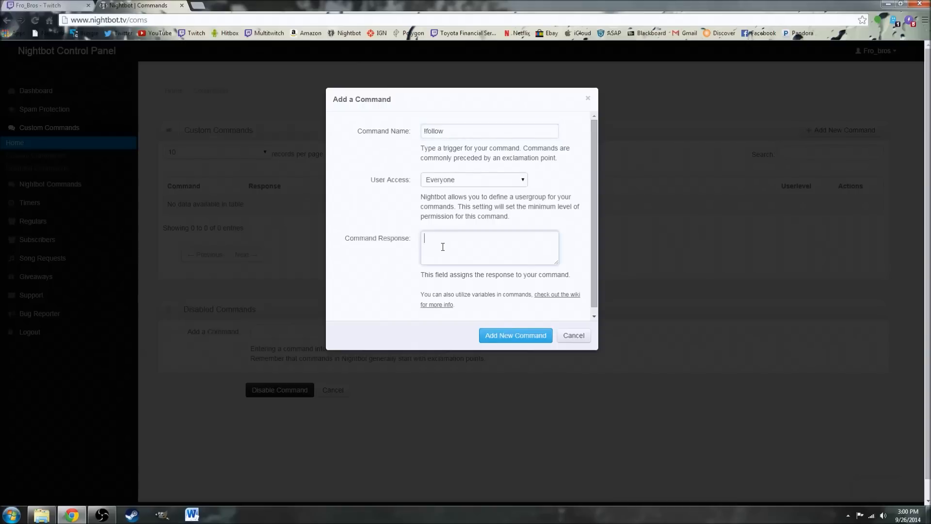
type("If you like the channel, don't forget to follow")
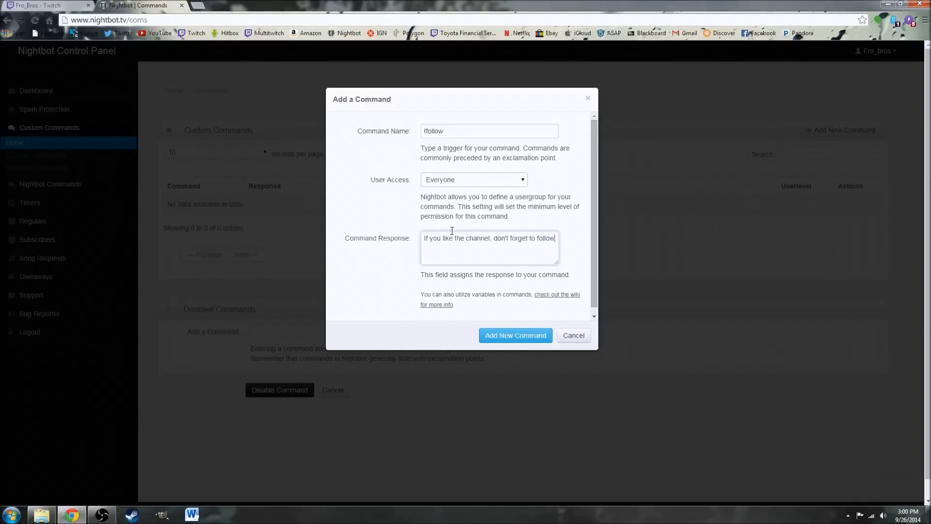
- Keep the command's user access at Everyone and add the command
left_click(507, 184)
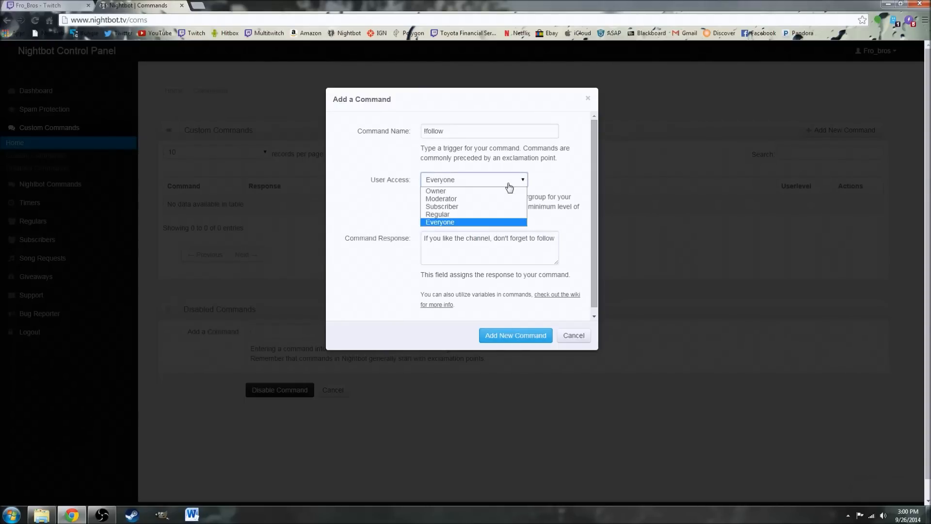
left_click(519, 182)
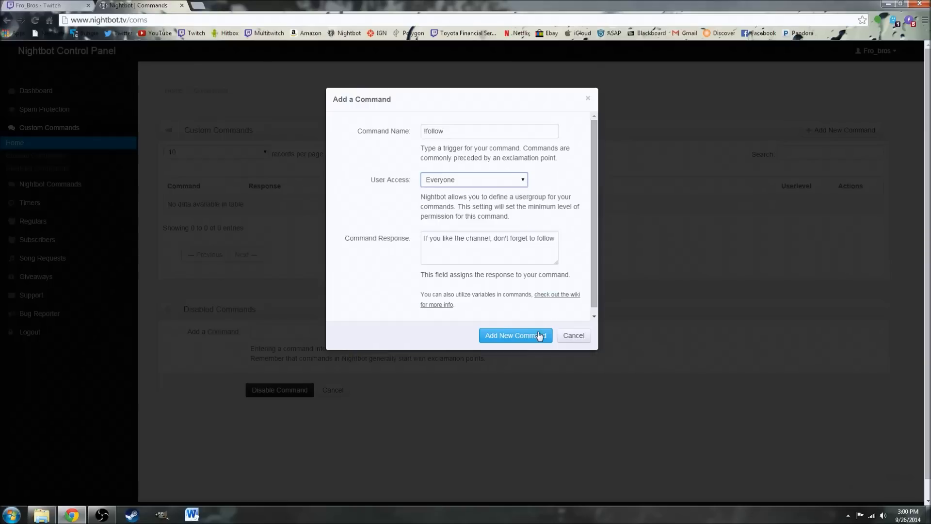
left_click(537, 336)
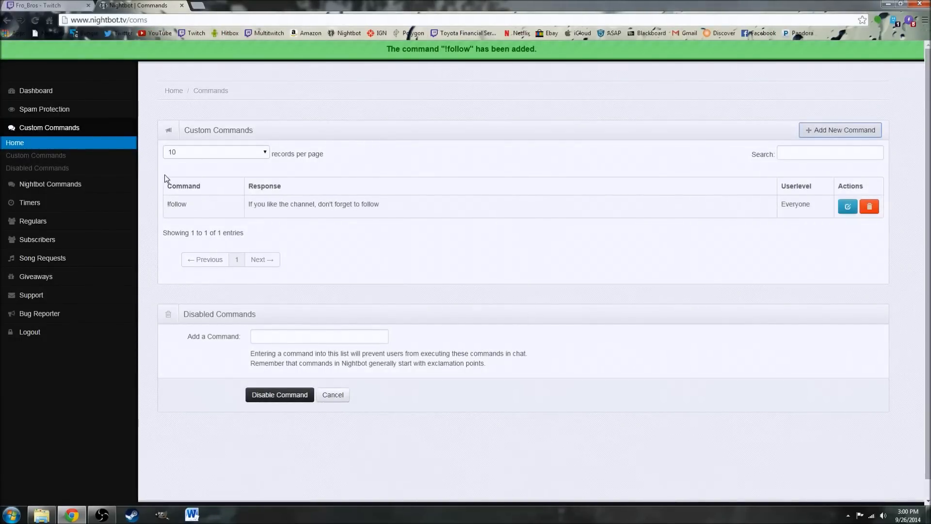
- Switch to the Twitch channel and test the new custom command in its chat
left_click(44, 6)
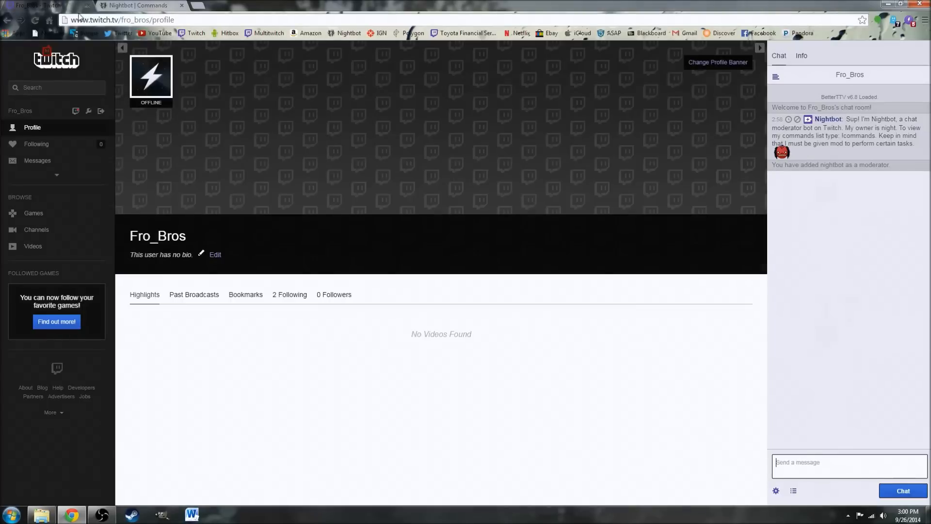
left_click(816, 459)
key("Return")
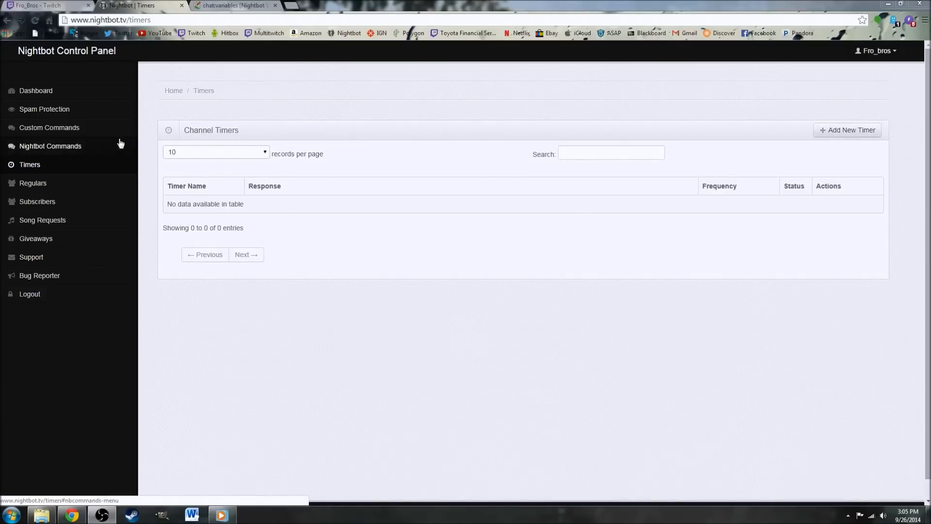
- Start a new channel timer named "links" that runs a Message every 10 minutes if 25 lines have passed
left_click(832, 132)
left_click(503, 133)
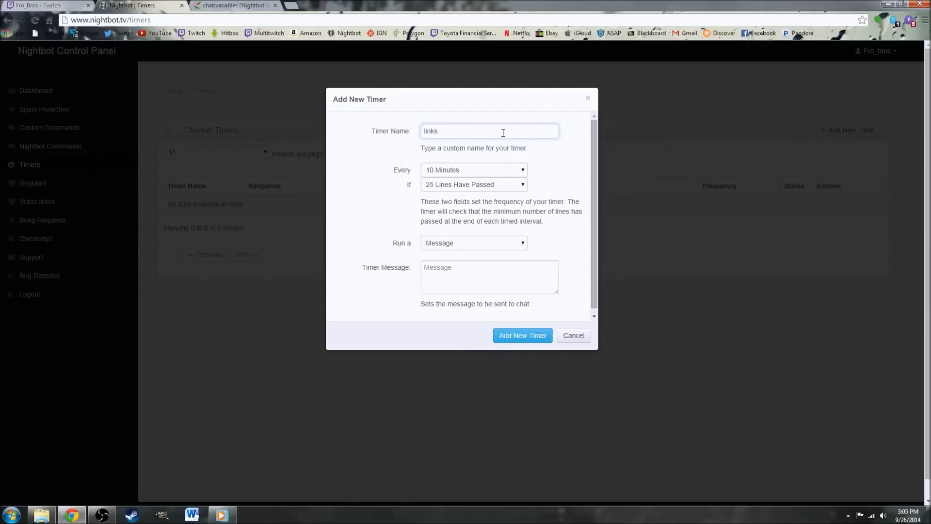
left_click(470, 171)
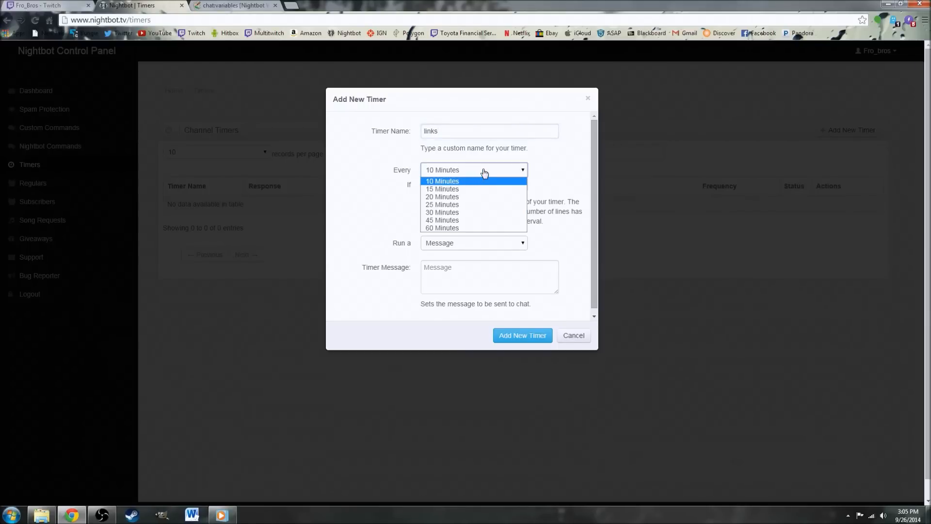
left_click(491, 171)
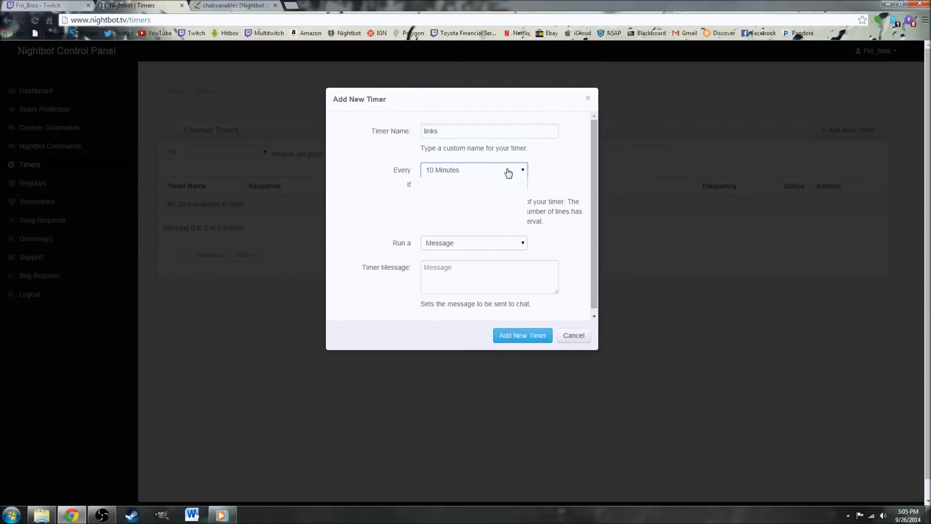
left_click(490, 186)
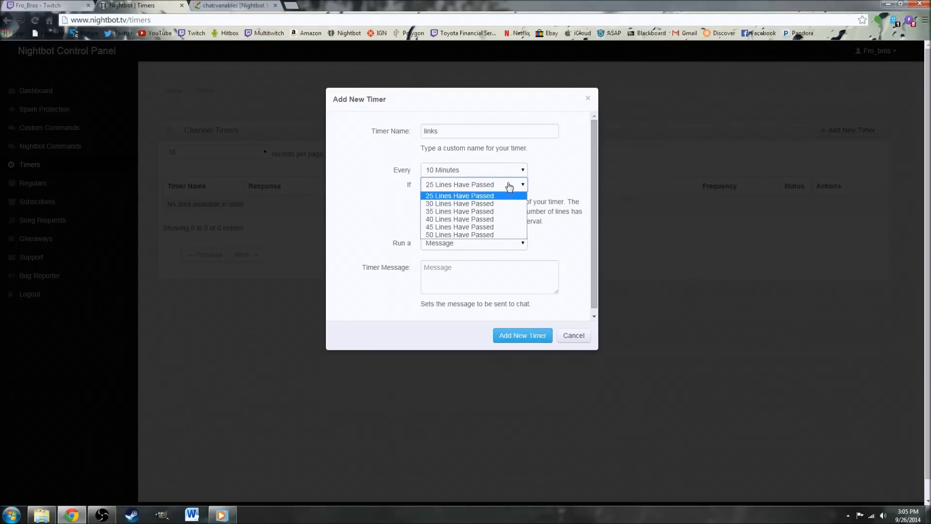
left_click(509, 186)
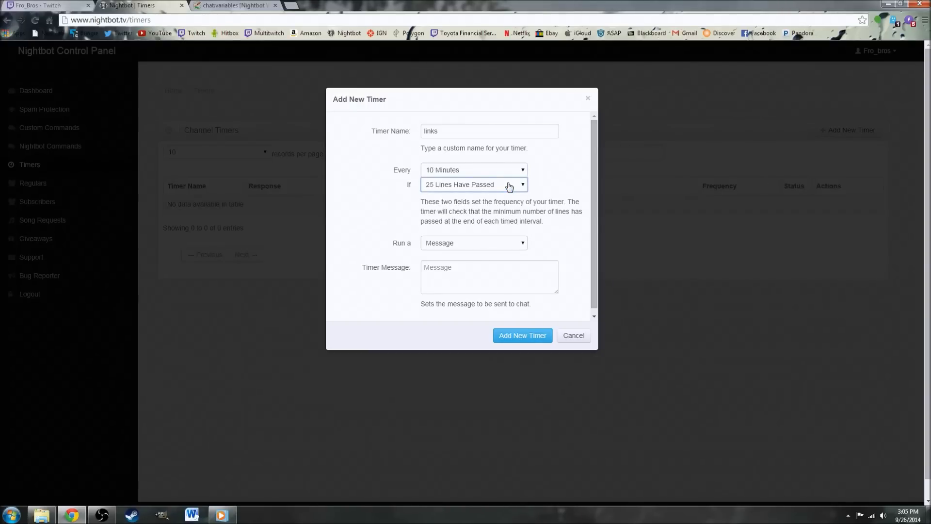
left_click(517, 246)
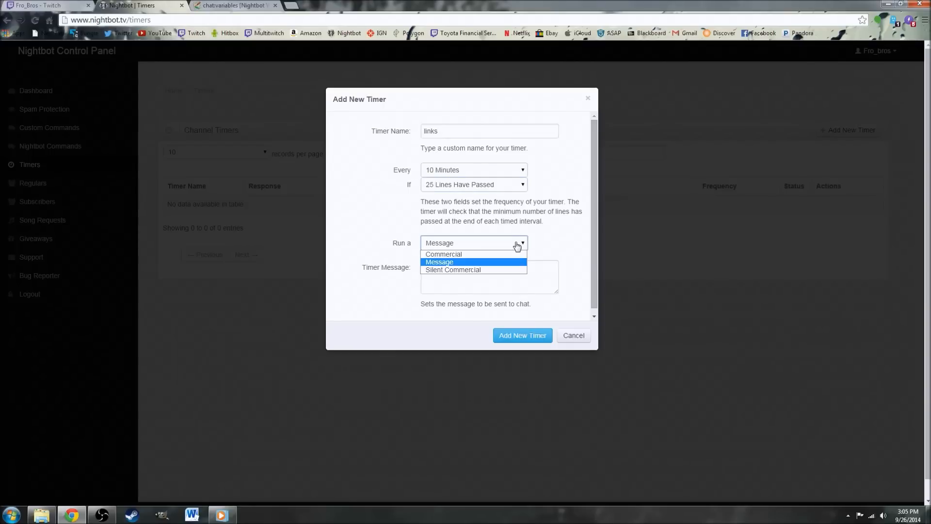
left_click(491, 263)
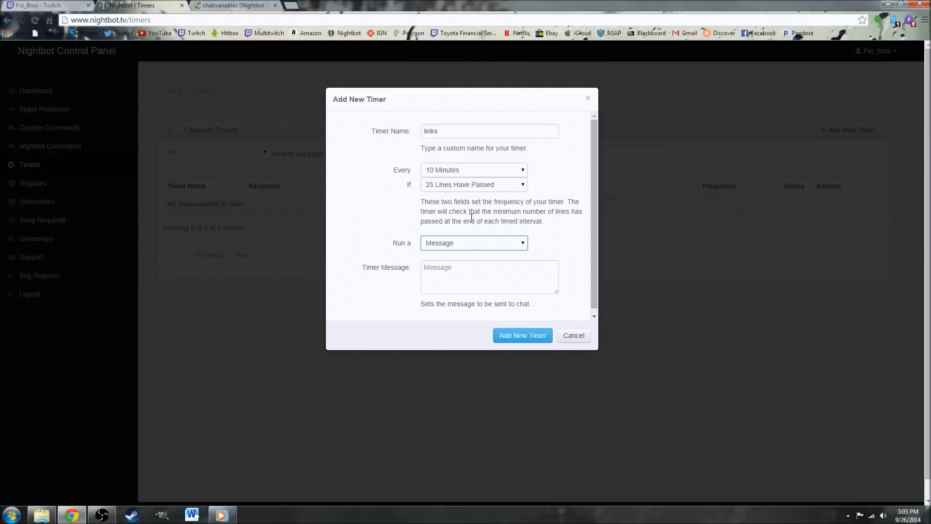
- Set the timer message to "twitch.tv/fro_bros twitter.com/blahblah" and add the timer
left_click(475, 274)
type("twitch")
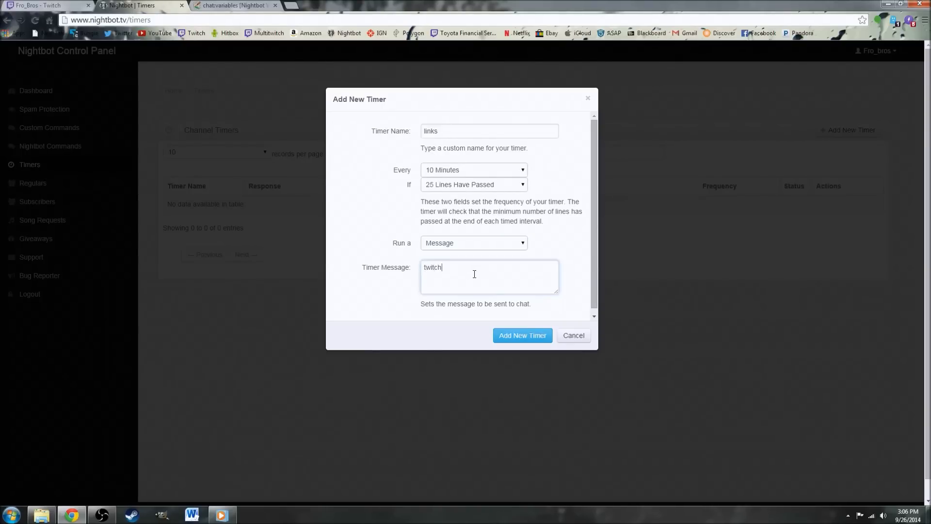
type(".tv/fro_bros twitter.com/blahblah")
left_click(518, 335)
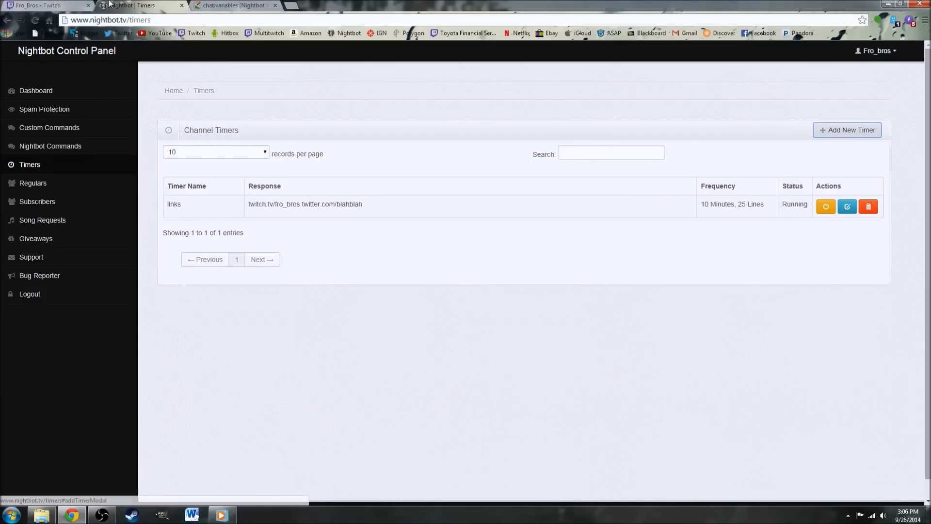
- Check the Twitch channel's chat, return to Nightbot, and pause the song playing in AutoDJ
left_click(35, 3)
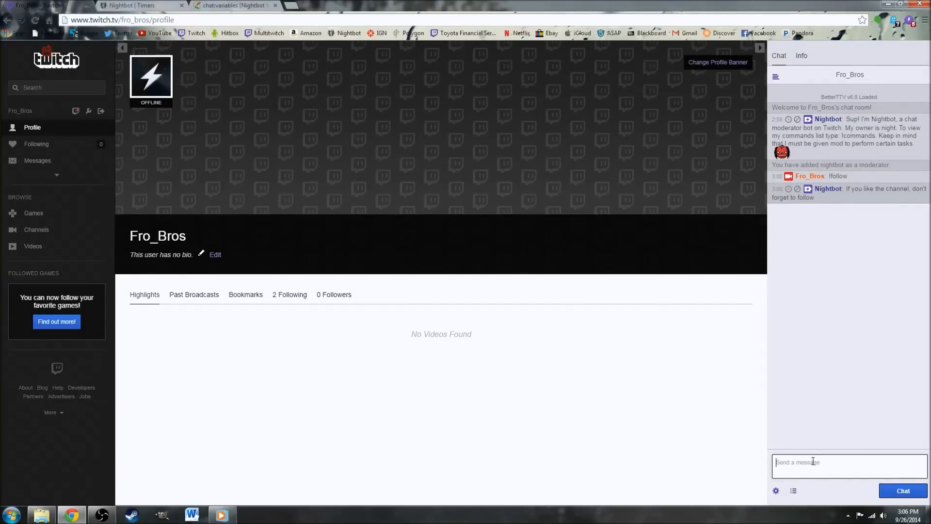
left_click(155, 6)
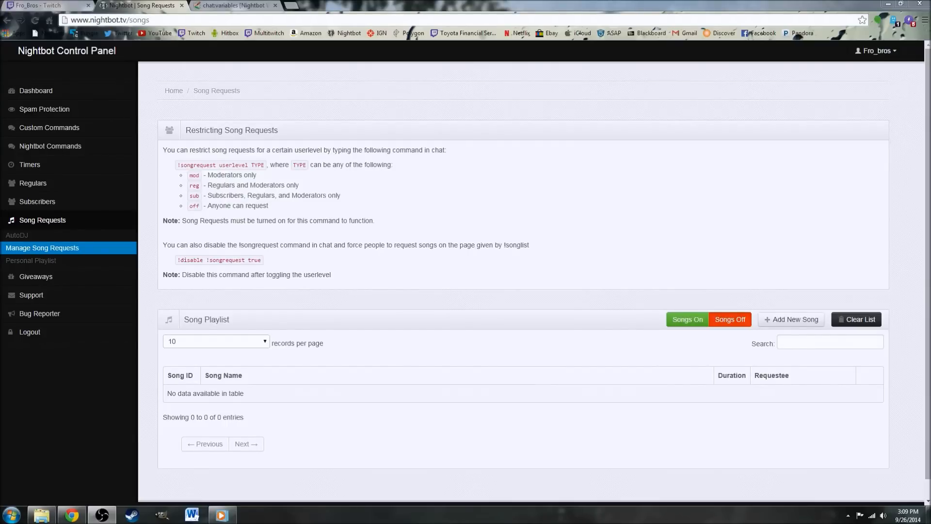
left_click(36, 238)
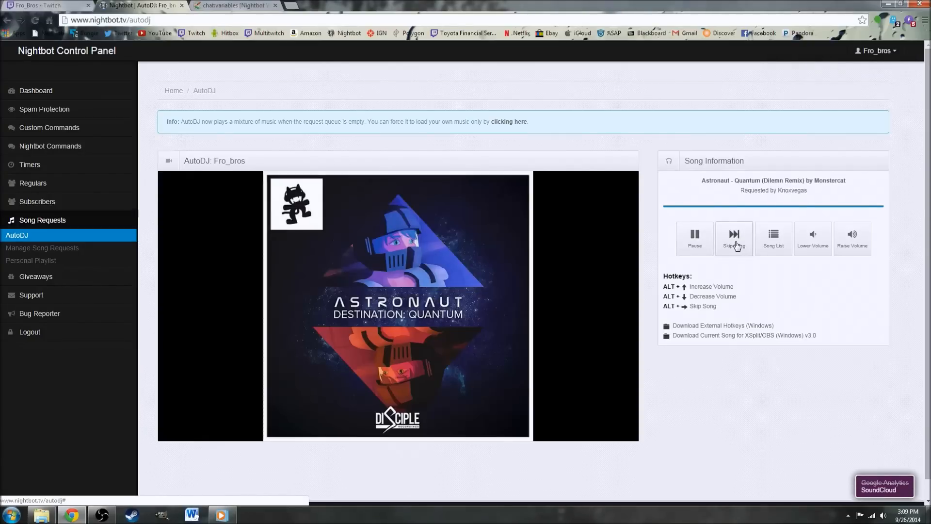
left_click(696, 243)
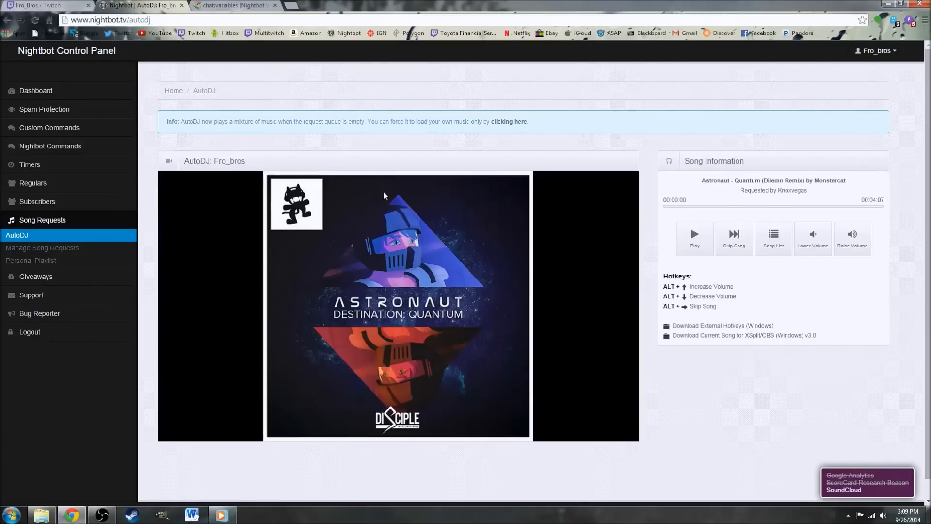
- Turn song requests on for the channel and send "!songs" in the Twitch chat
left_click(78, 249)
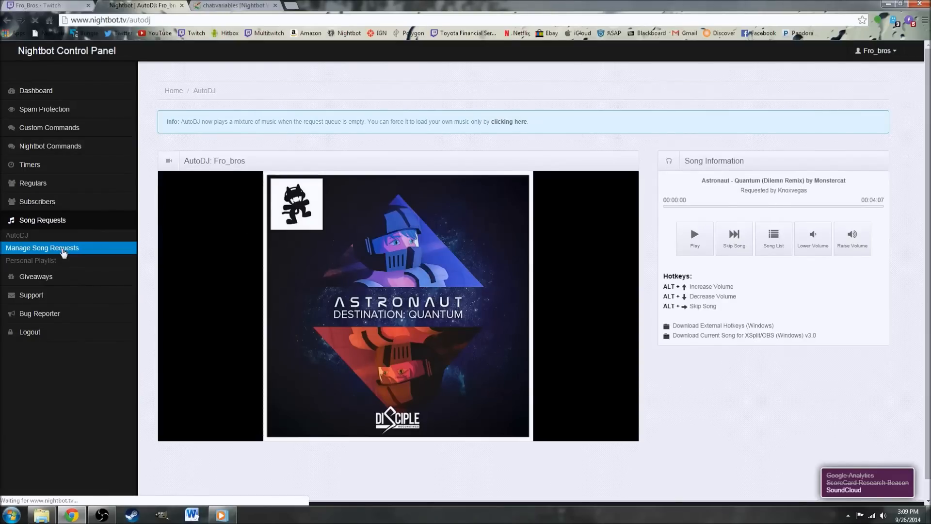
left_click(685, 319)
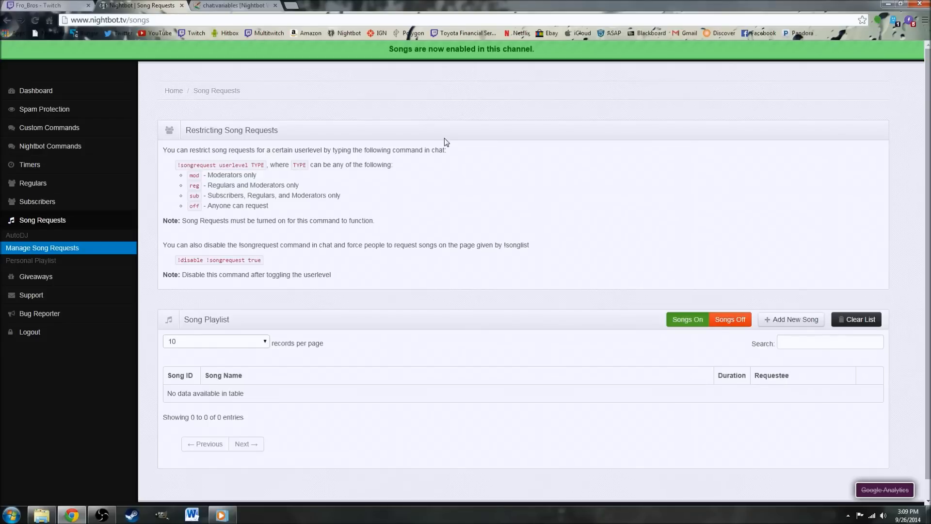
left_click(51, 5)
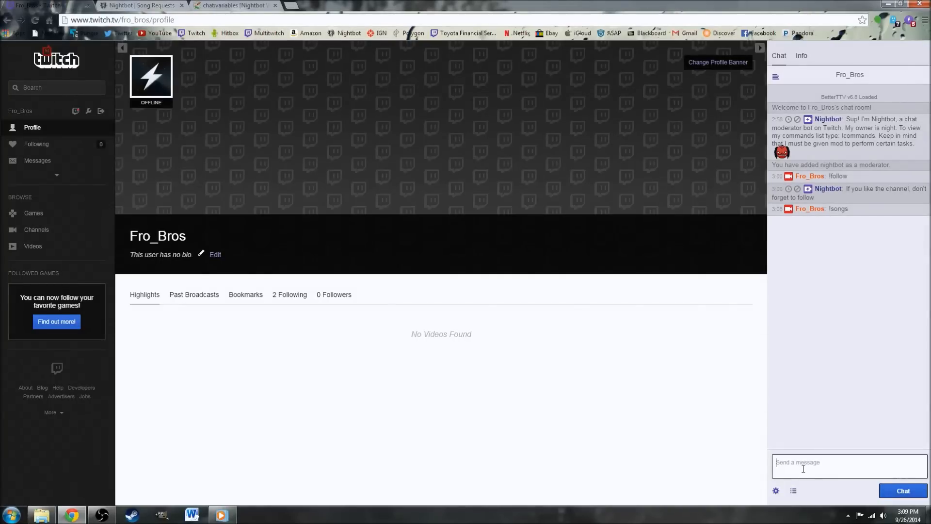
type("!songs")
key("Return")
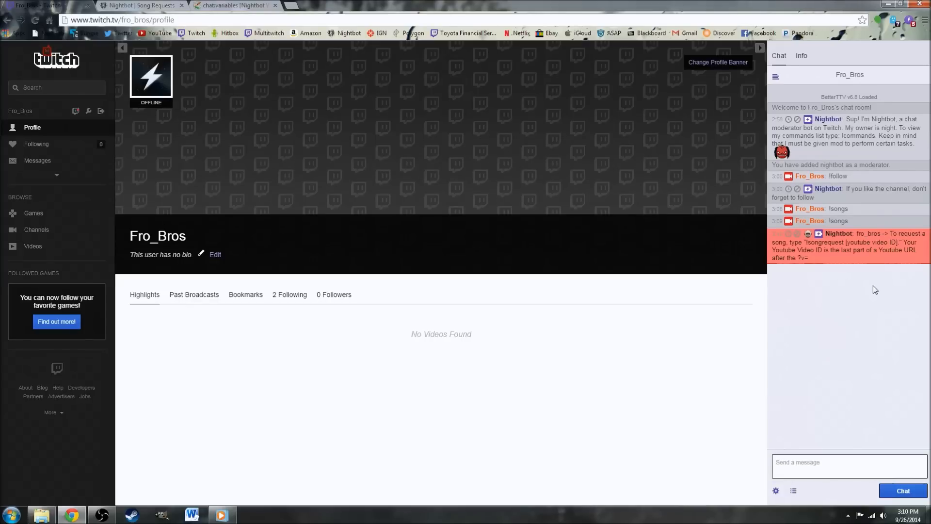
- Switch to YouTube and search for "darude sandstorm"
left_click(219, 7)
left_click(163, 33)
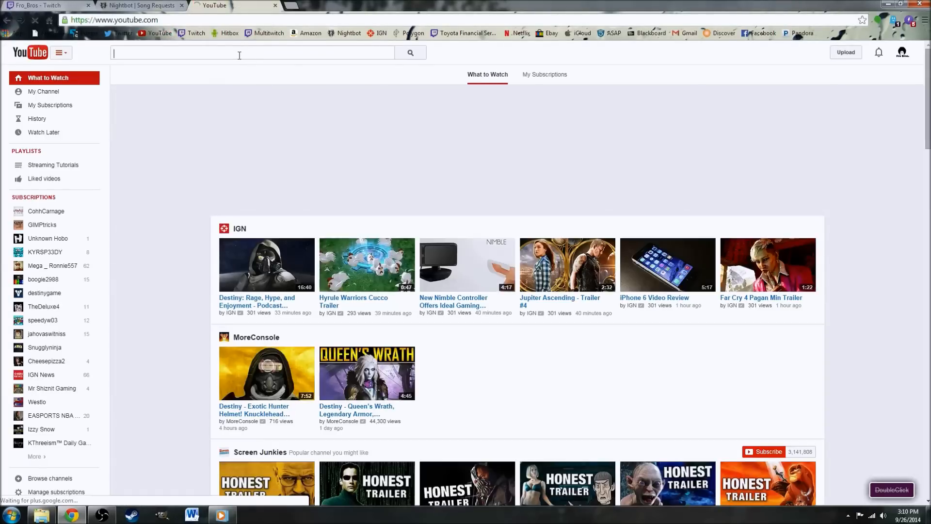
left_click(239, 55)
type("darude s")
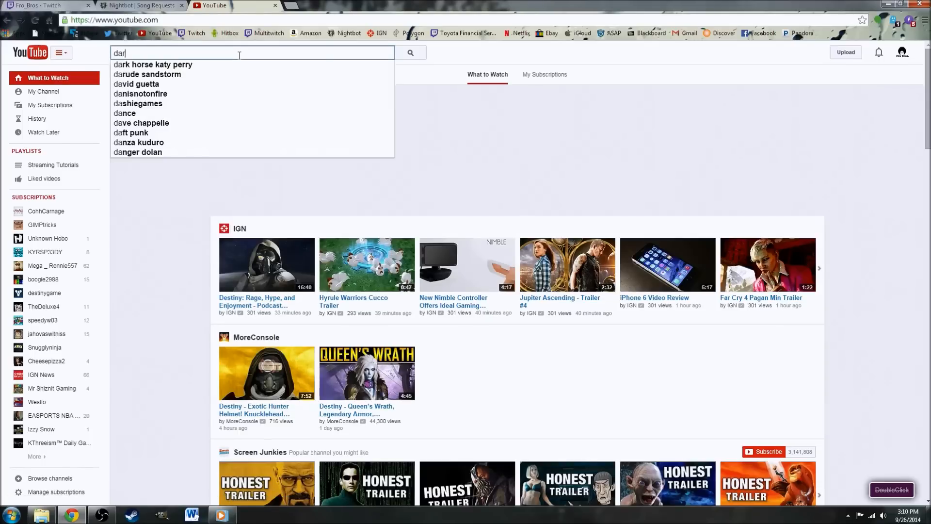
type("andstorm")
key("Return")
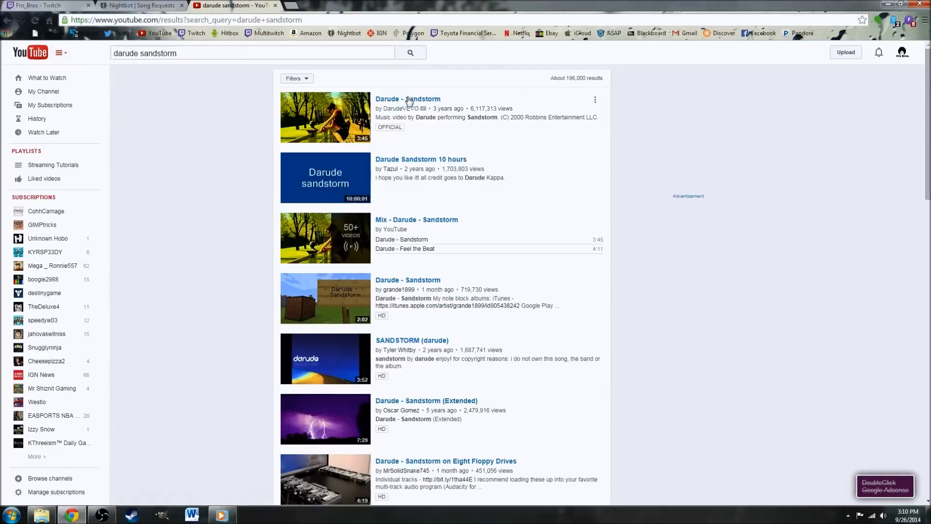
- Open the official Darude - Sandstorm video, copy its address, and close the YouTube page
left_click(409, 99)
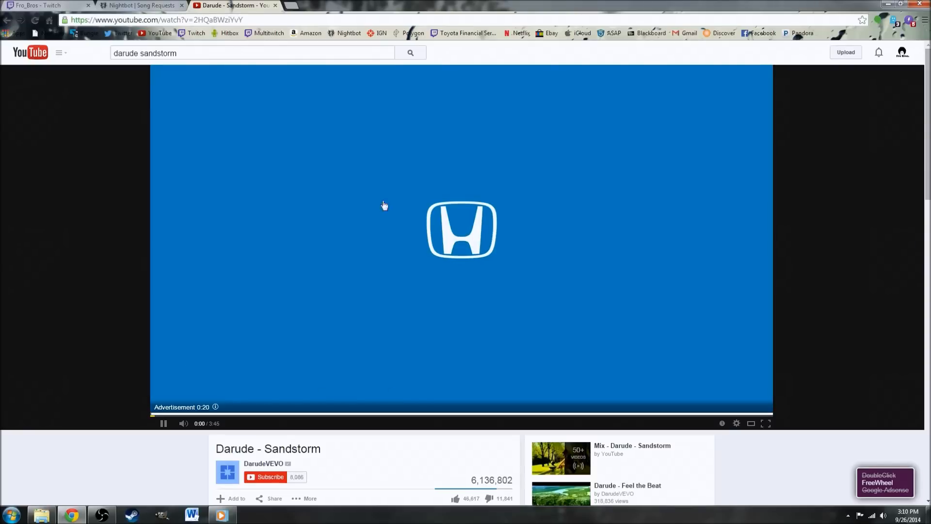
left_click(166, 19)
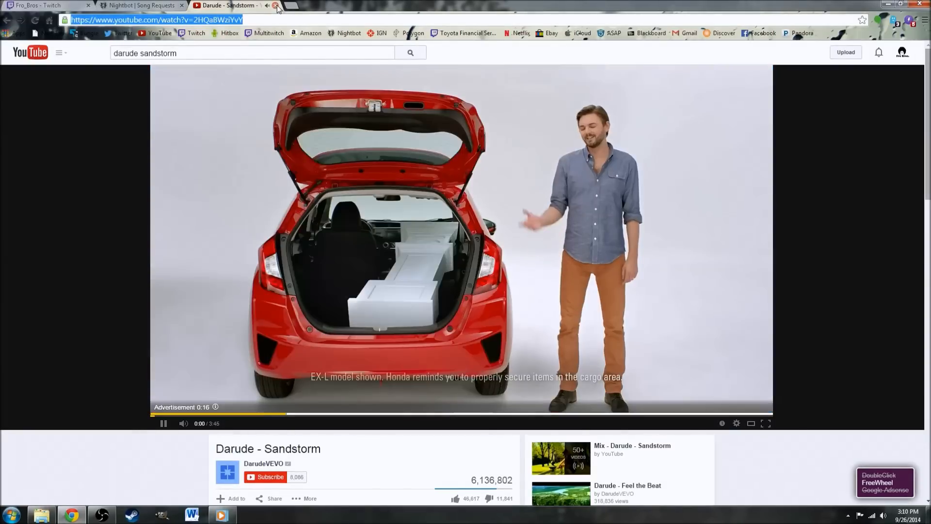
left_click(275, 6)
left_click(35, 4)
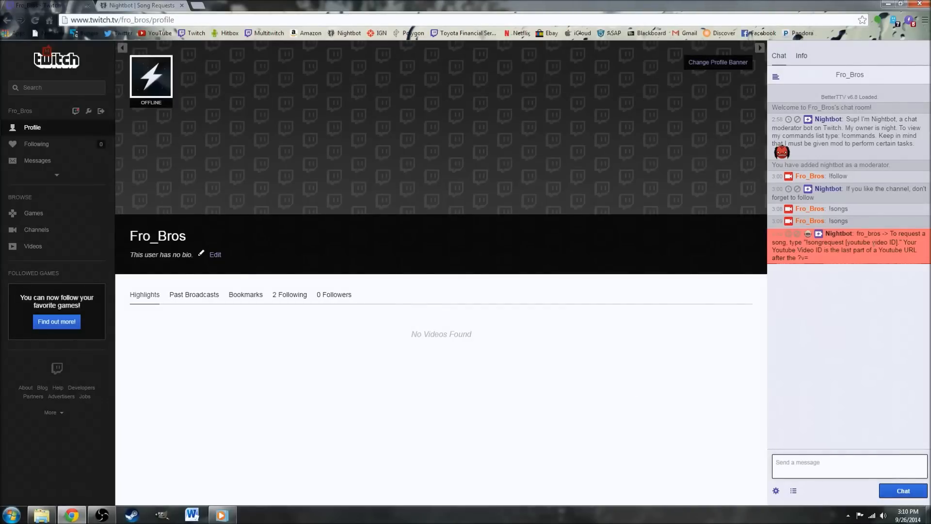
left_click(847, 461)
type("!songrequest")
type("https://www.youtube.com/watch?v=2HQaBWzIYvY")
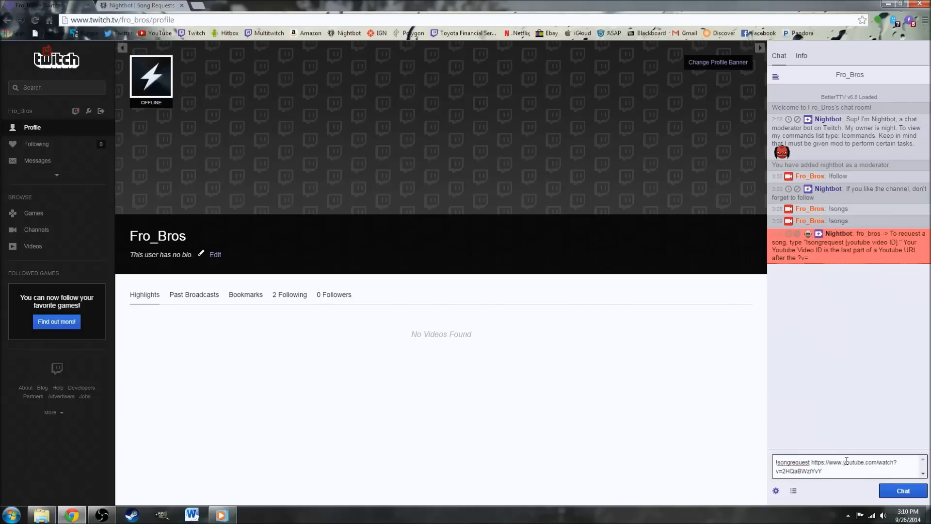
key("Return")
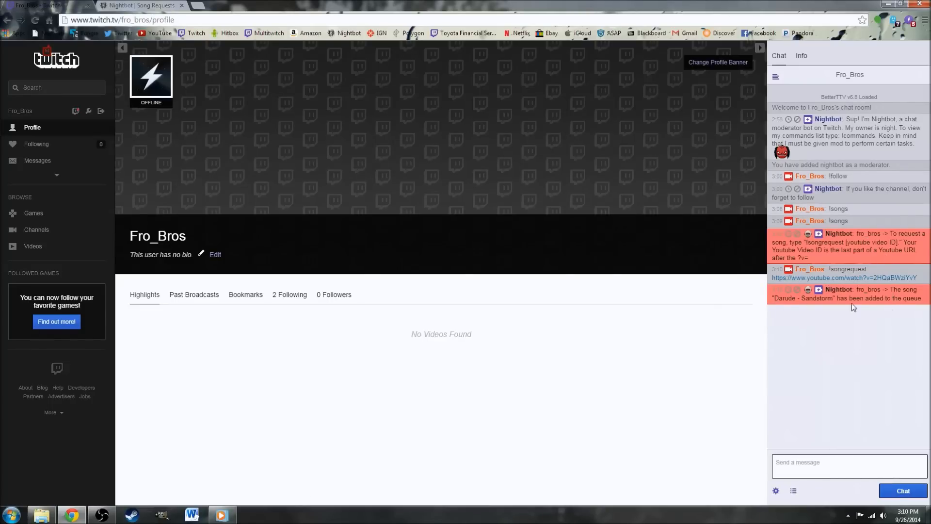
- Return to Nightbot's AutoDJ, play the requested Darude - Sandstorm, and pause it
left_click(148, 6)
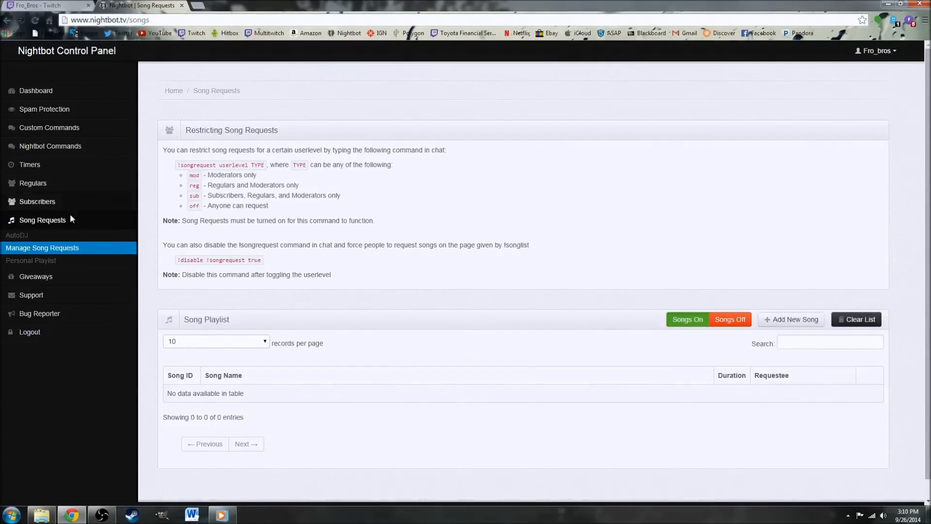
left_click(35, 236)
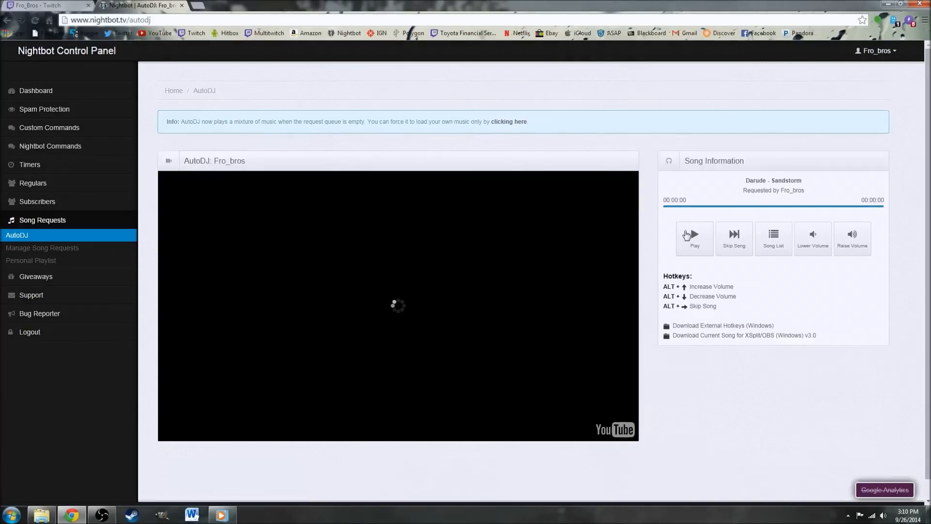
left_click(686, 235)
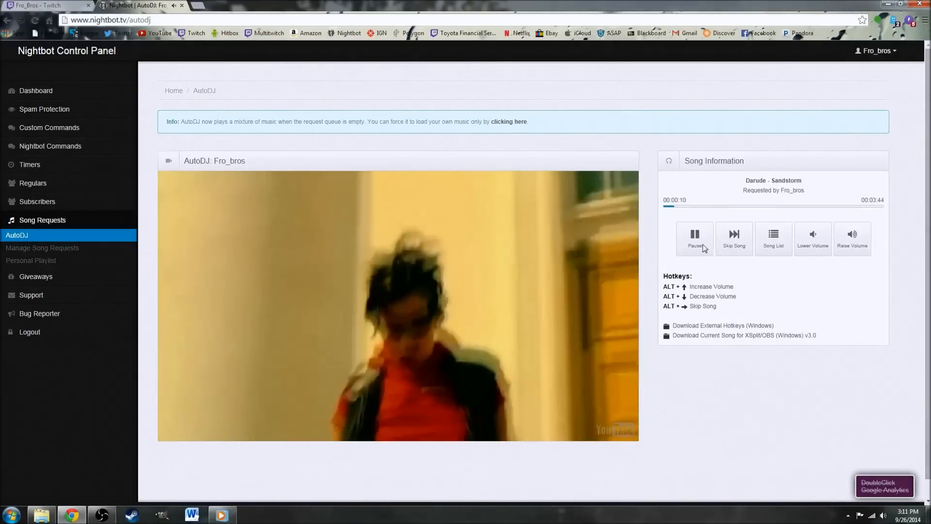
left_click(698, 246)
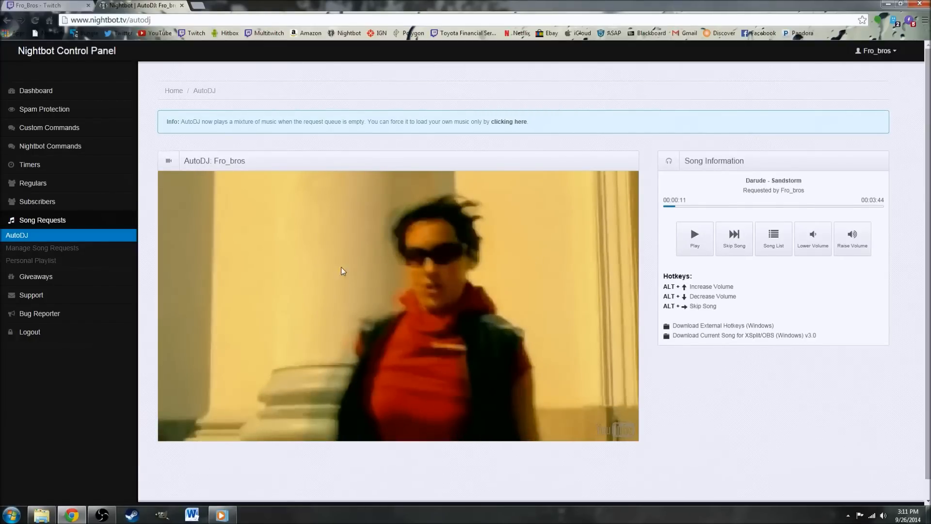
- Open the Personal Playlist page of the song requests section
left_click(57, 261)
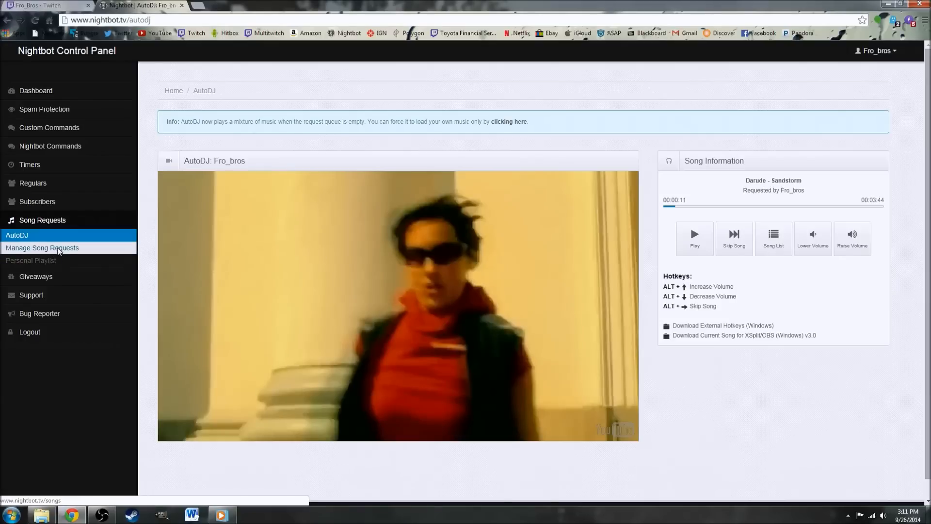